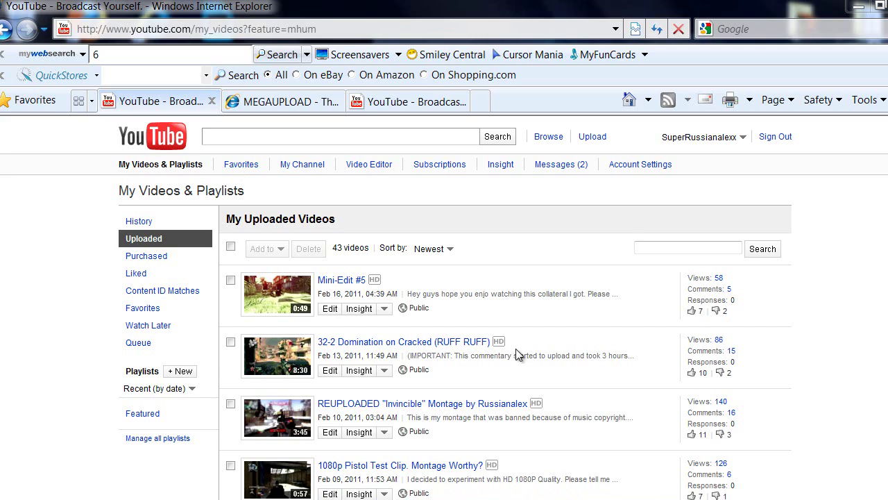
# - Minimize the browser and the mini-edit #5 folder window to clear the desktop
pyautogui.click(859, 7)
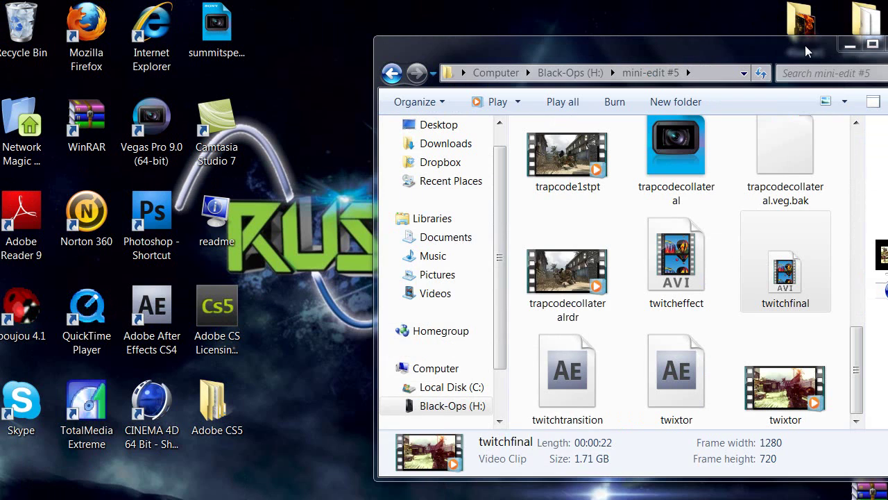
pyautogui.click(849, 44)
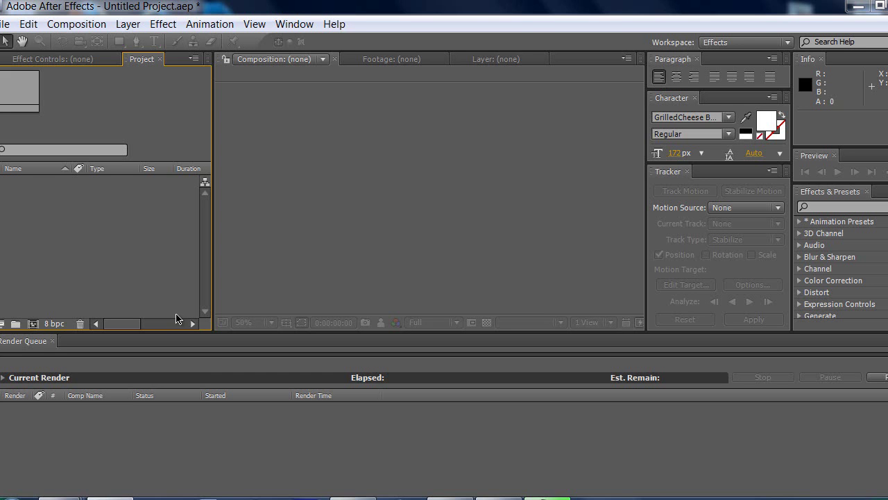
# - Create Comp 1 from the HDV/HDTV 720 29.97 preset, 1280×720, 0;00;22;07 long
pyautogui.click(77, 25)
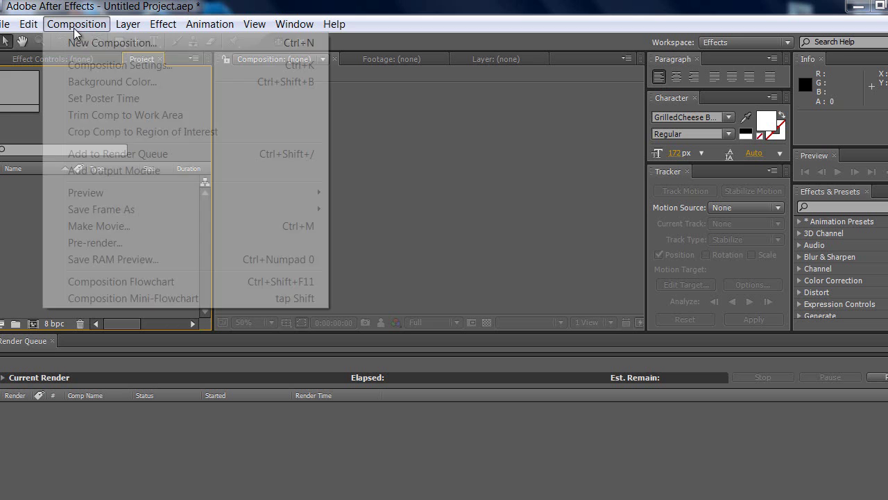
pyautogui.click(82, 46)
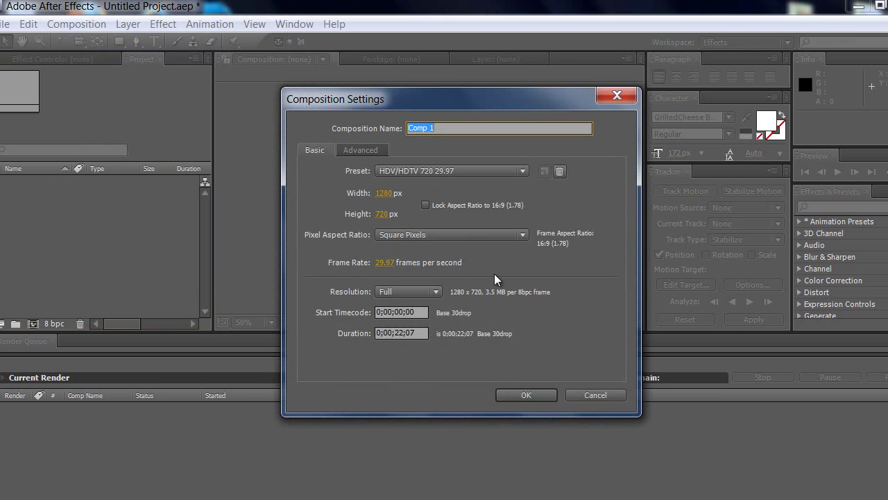
pyautogui.click(512, 393)
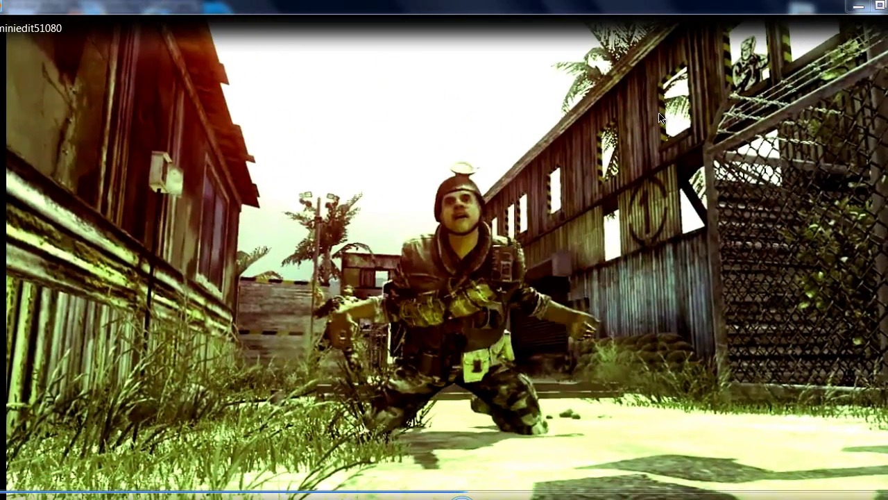
# - Minimize the Windows Media Player montage window
pyautogui.click(860, 5)
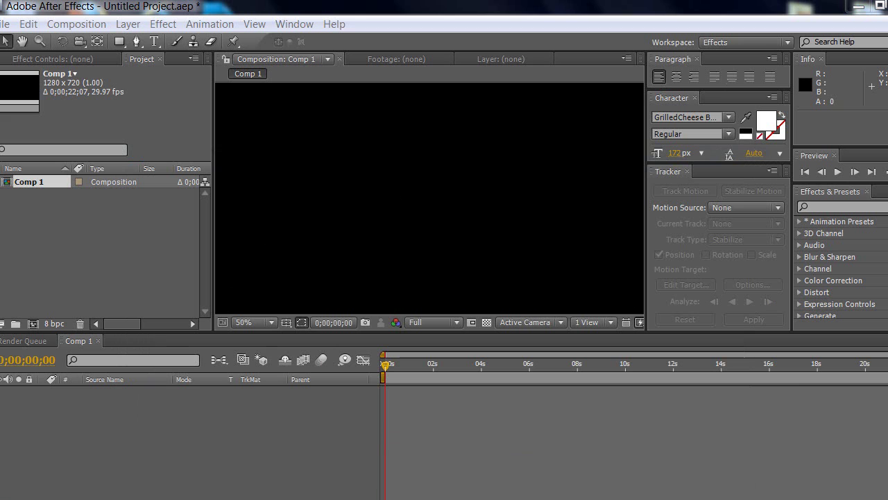
# - Import twitchfinal.avi from the mini-edit #5 folder and add it as a layer in Comp 1
pyautogui.click(351, 499)
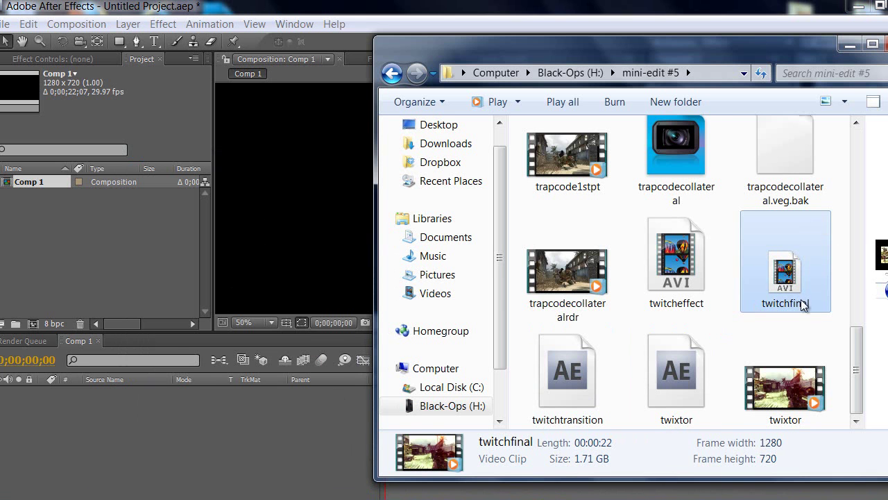
pyautogui.moveTo(788, 281); pyautogui.dragTo(28, 251)
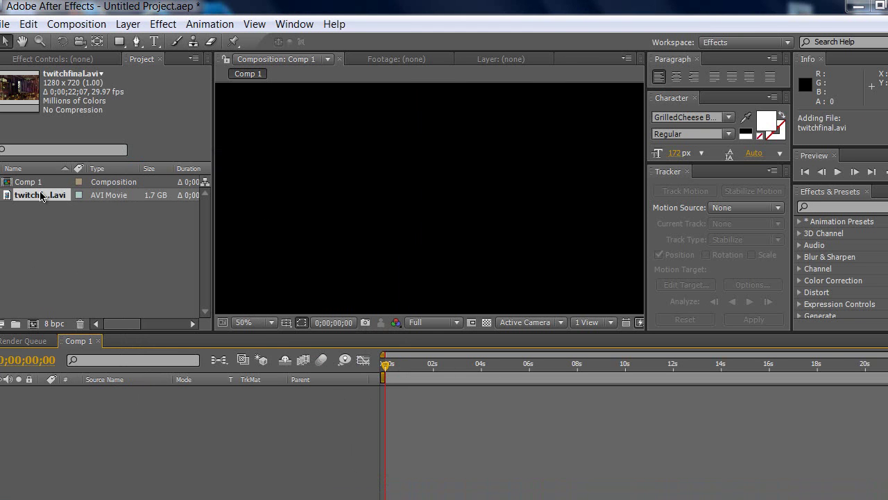
pyautogui.moveTo(40, 196); pyautogui.dragTo(90, 406)
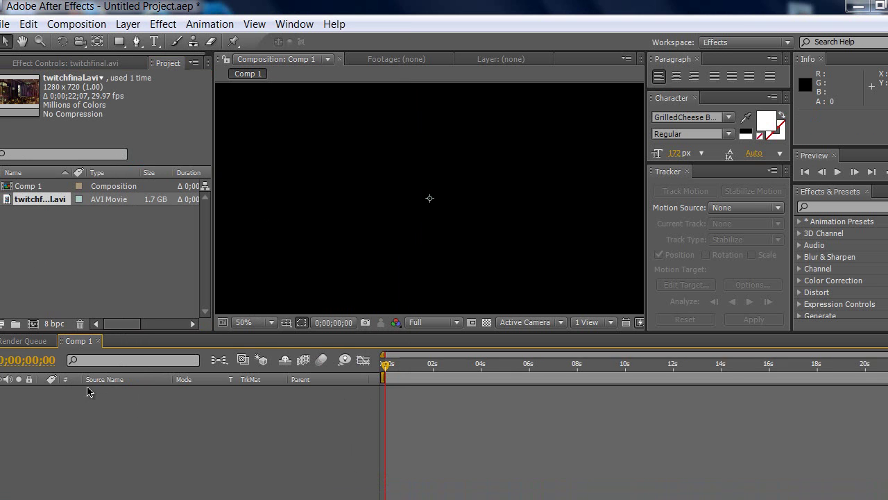
# - Scrub the footage between 10 and 16 seconds, dismiss the low-memory warning, and settle at 0;00;12;17
pyautogui.click(607, 365)
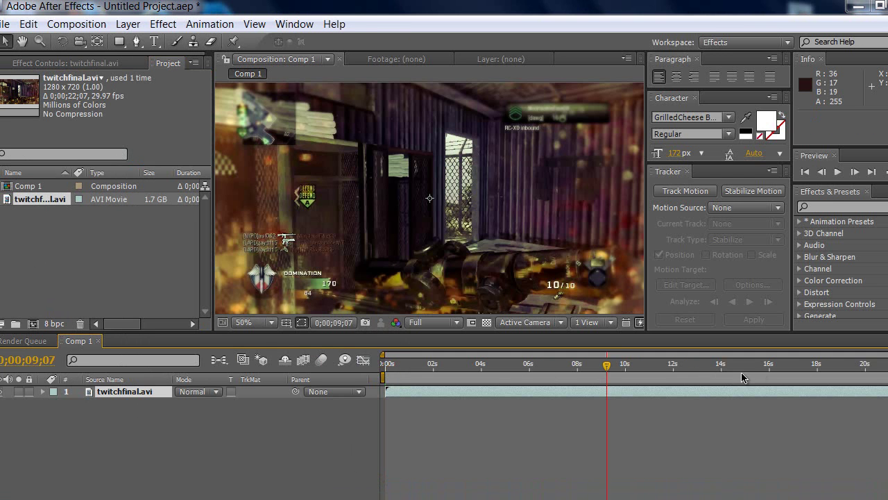
pyautogui.click(763, 368)
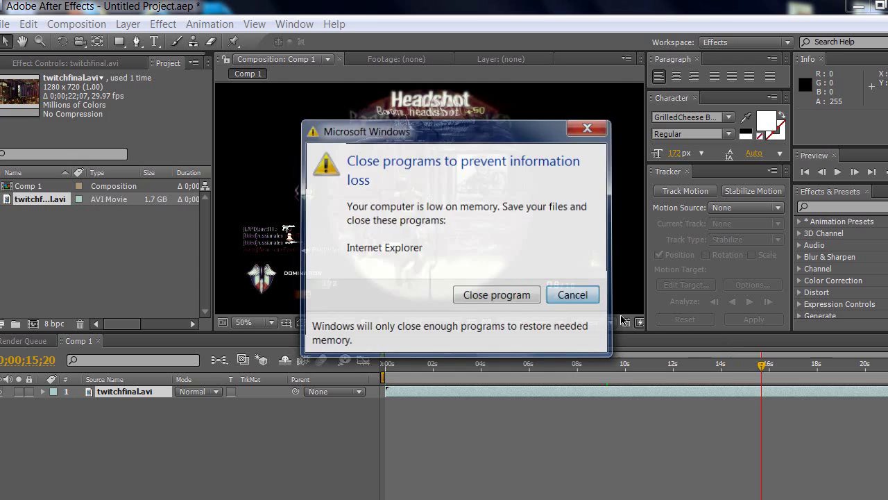
pyautogui.click(571, 293)
pyautogui.click(875, 366)
pyautogui.click(811, 367)
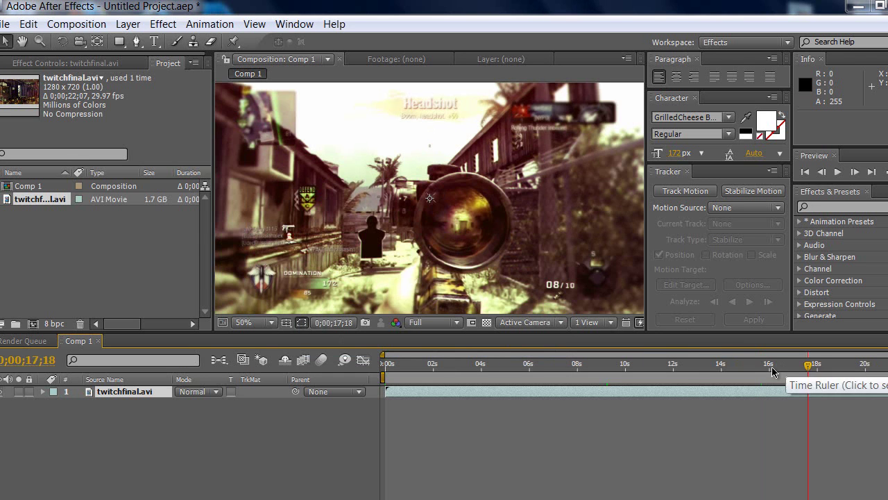
pyautogui.click(772, 367)
pyautogui.click(687, 376)
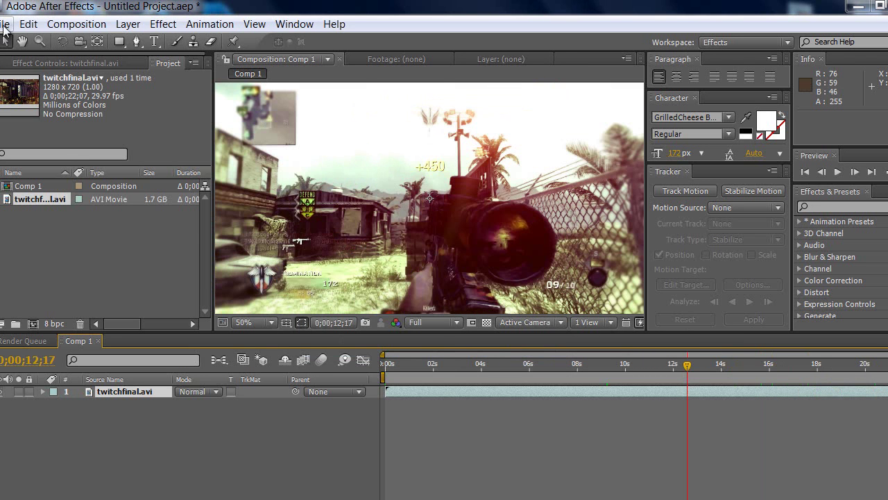
pyautogui.click(6, 27)
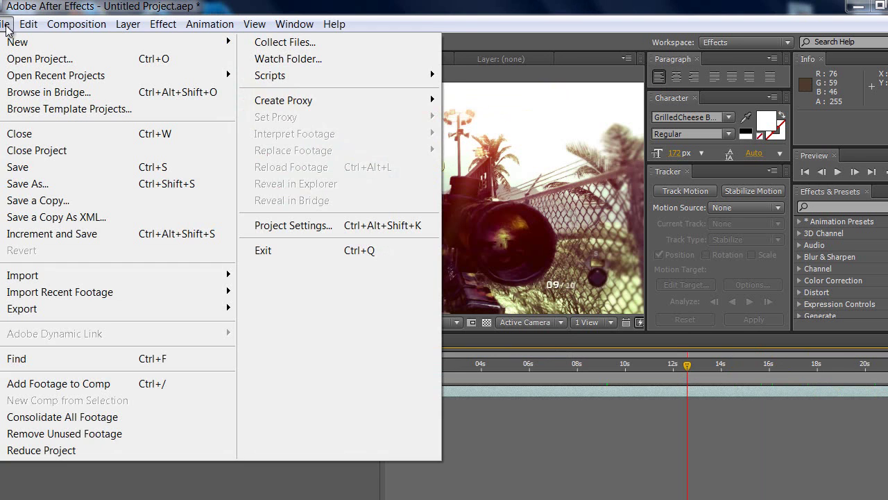
pyautogui.moveTo(29, 23)
pyautogui.click(242, 6)
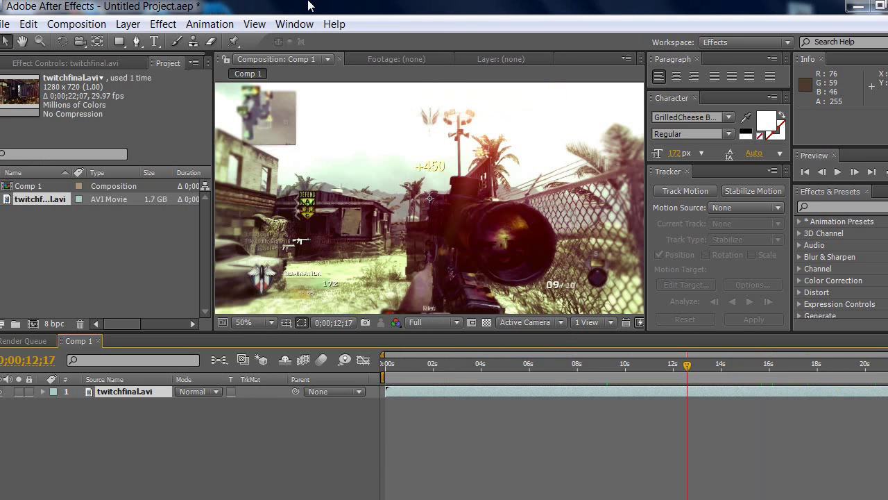
# - Open the General preferences and switch to the Secret category
pyautogui.click(30, 24)
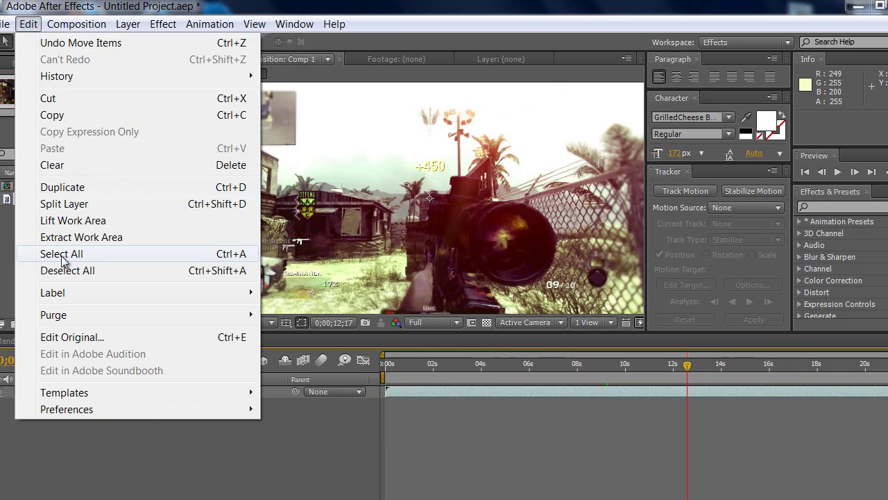
pyautogui.moveTo(85, 410)
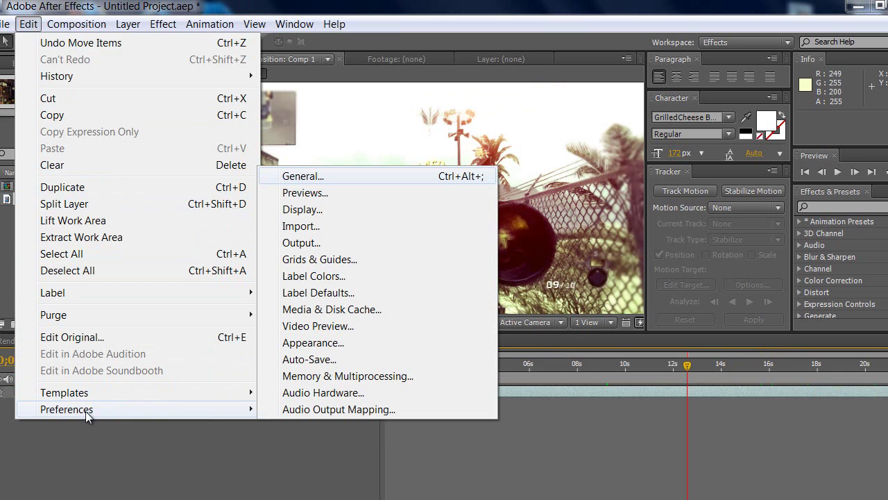
pyautogui.click(305, 179)
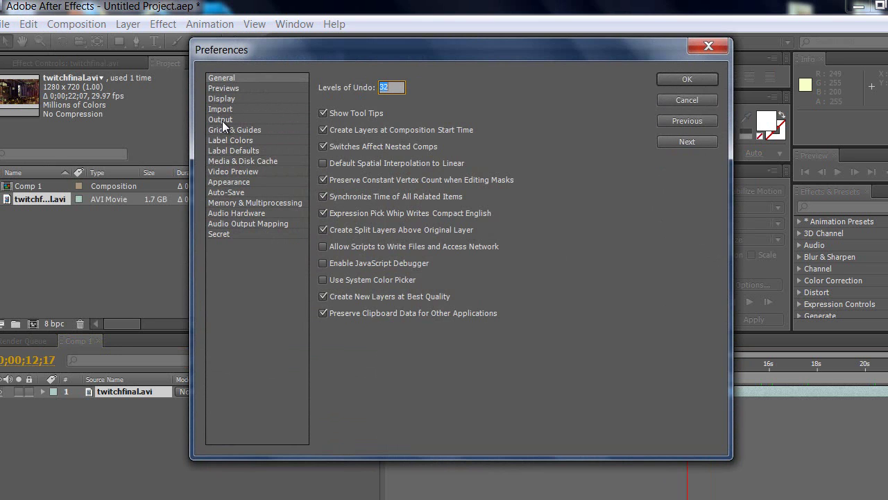
pyautogui.click(226, 234)
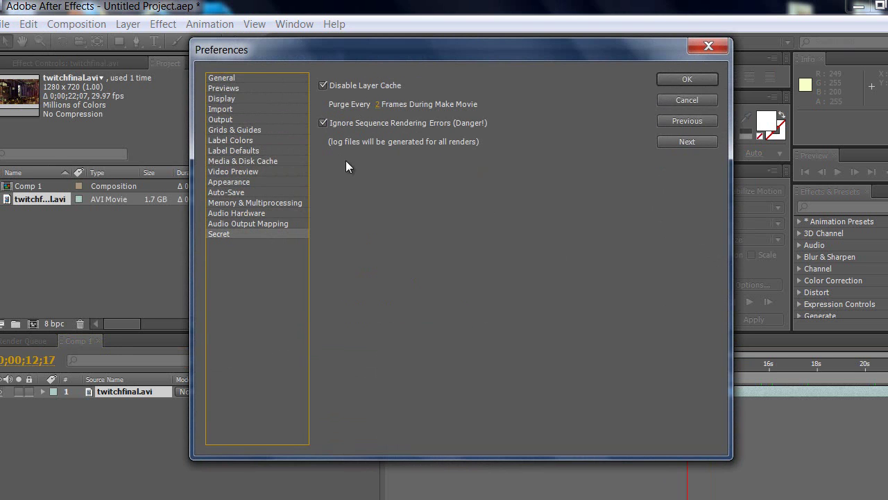
# - Check both Disable Layer Cache and Ignore Sequence Rendering Errors on the Secret page
pyautogui.click(322, 85)
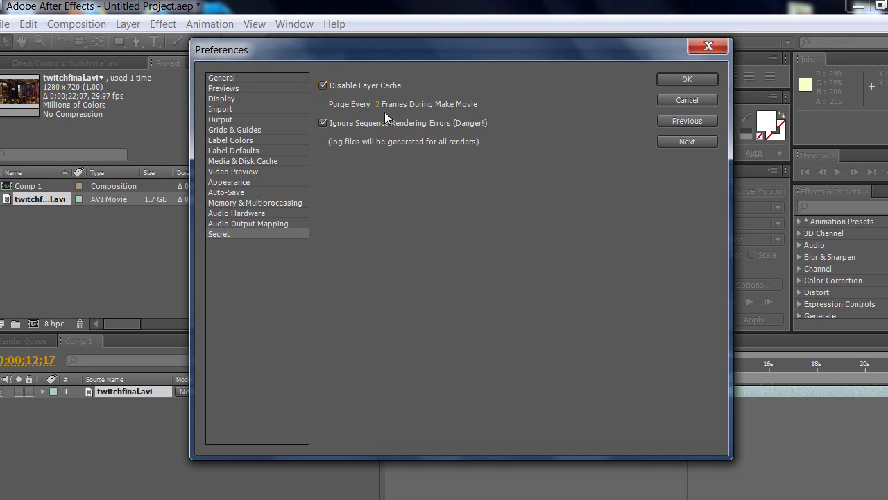
pyautogui.click(324, 123)
pyautogui.click(323, 122)
pyautogui.click(323, 124)
# - Apply the preferences and add Comp 1 to the render queue
pyautogui.click(686, 79)
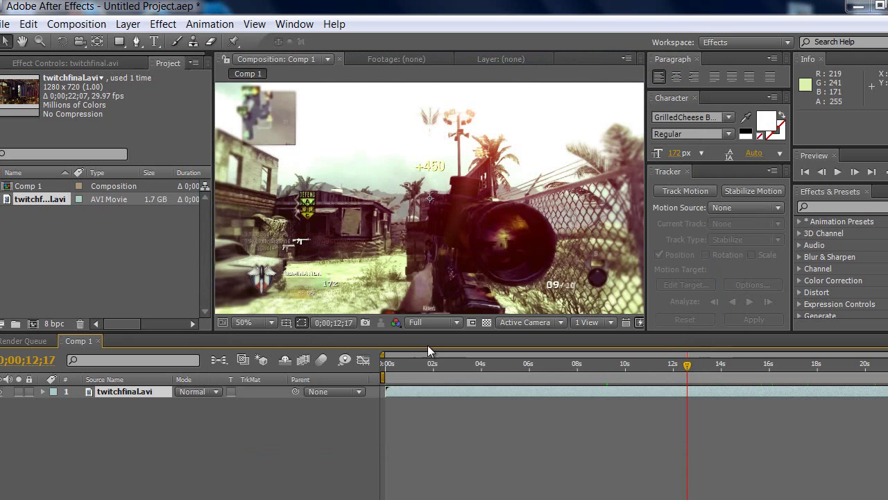
pyautogui.click(69, 22)
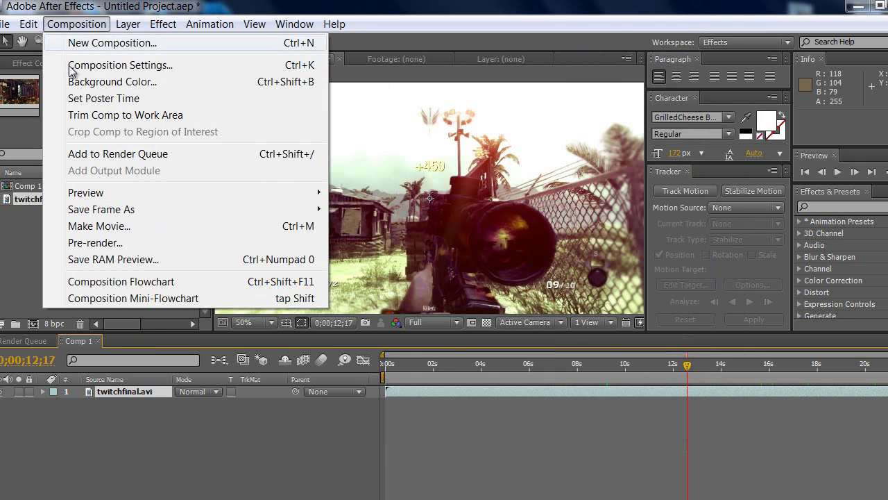
pyautogui.click(101, 153)
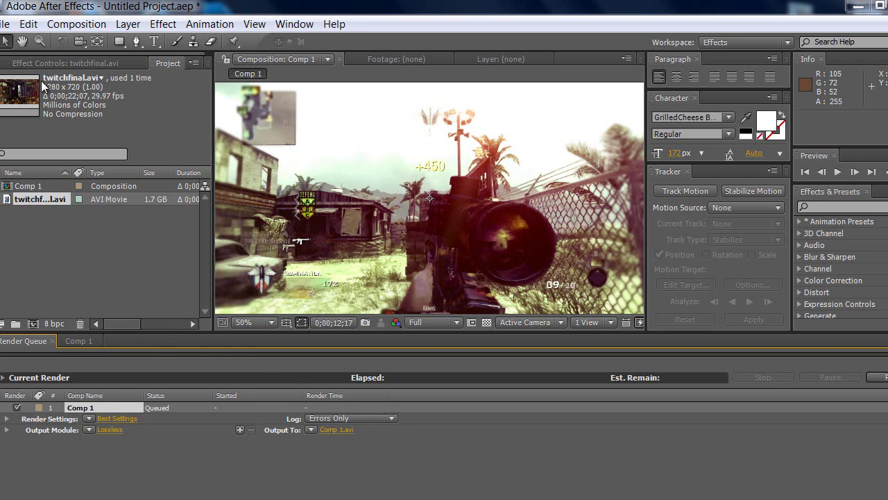
# - Undo the render-queue addition and return to the Comp 1 timeline
pyautogui.click(28, 25)
pyautogui.click(48, 44)
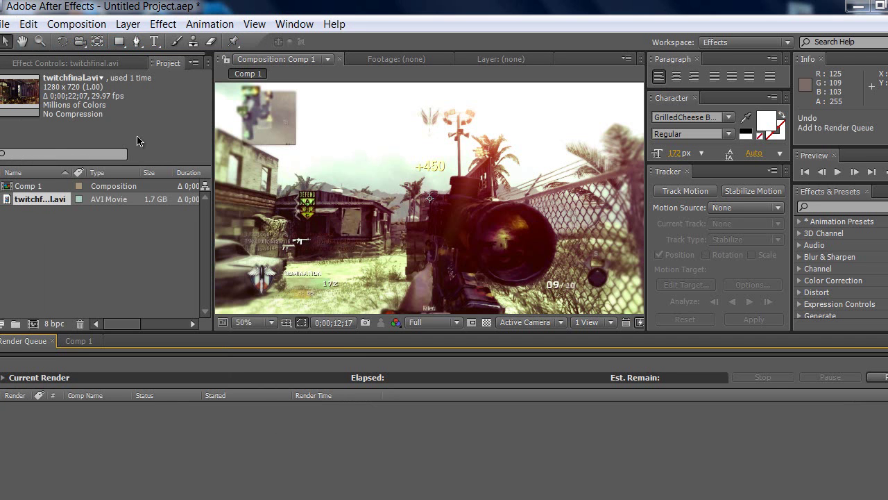
pyautogui.click(70, 342)
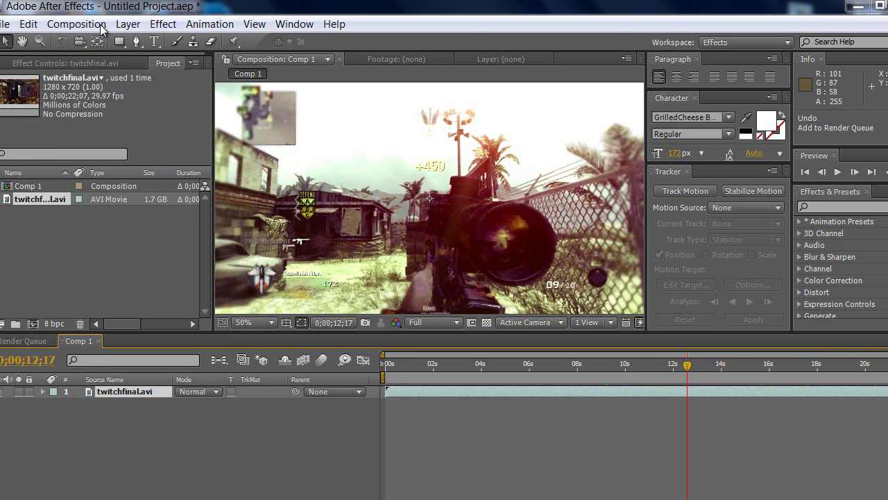
# - Queue Comp 1 with Best Settings and Lossless output to Comp 1.avi
pyautogui.click(76, 24)
pyautogui.click(94, 155)
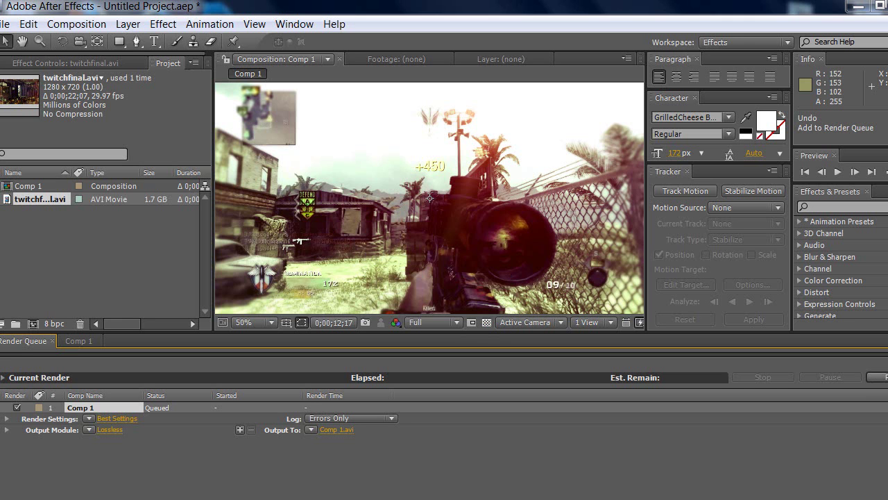
# - Start rendering Comp 1 from the Render Queue
pyautogui.click(878, 377)
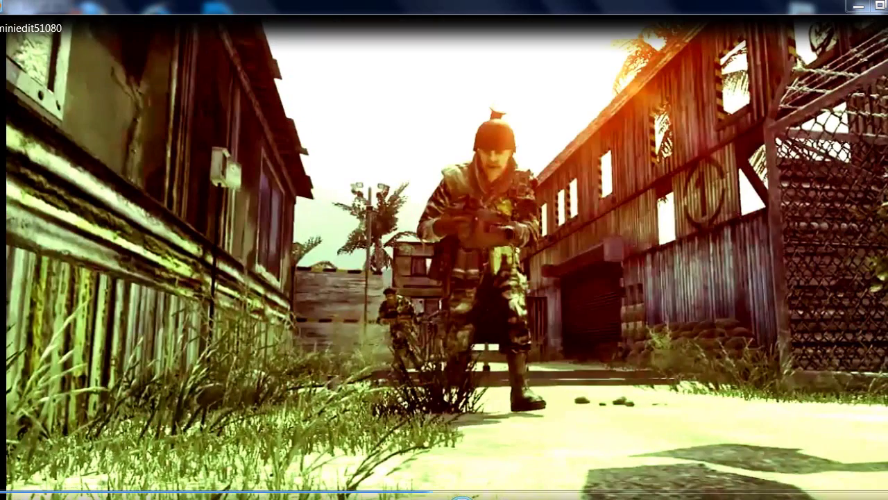
# - Minimize Media Player to check Comp 1's render progress
pyautogui.click(857, 8)
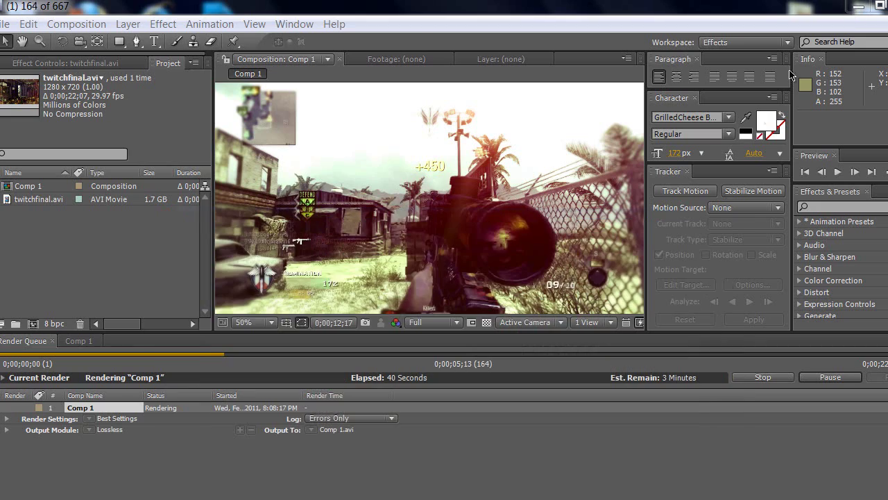